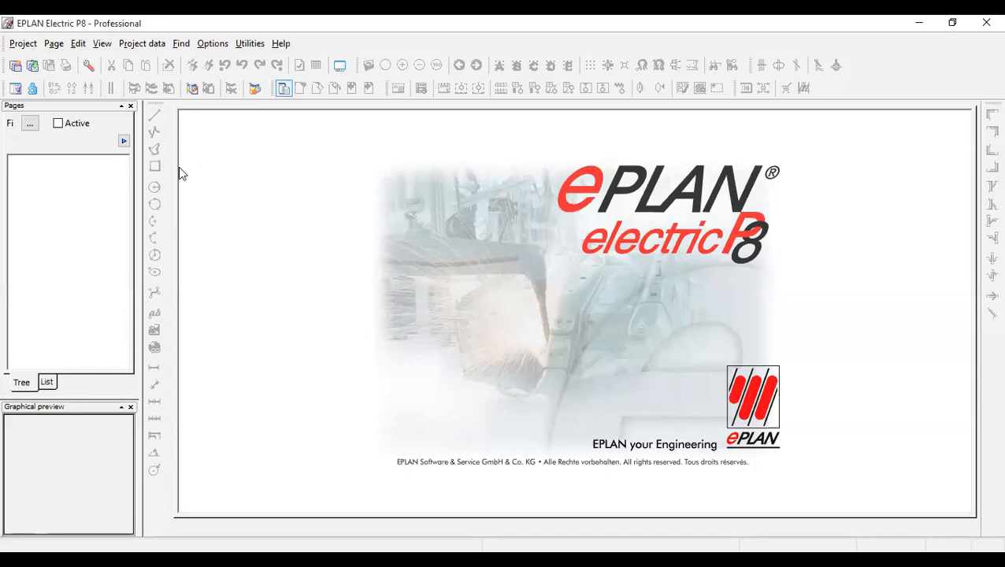
Step: Create a new project named test from the IEC_bas001.epb basic project
left_click(15, 68)
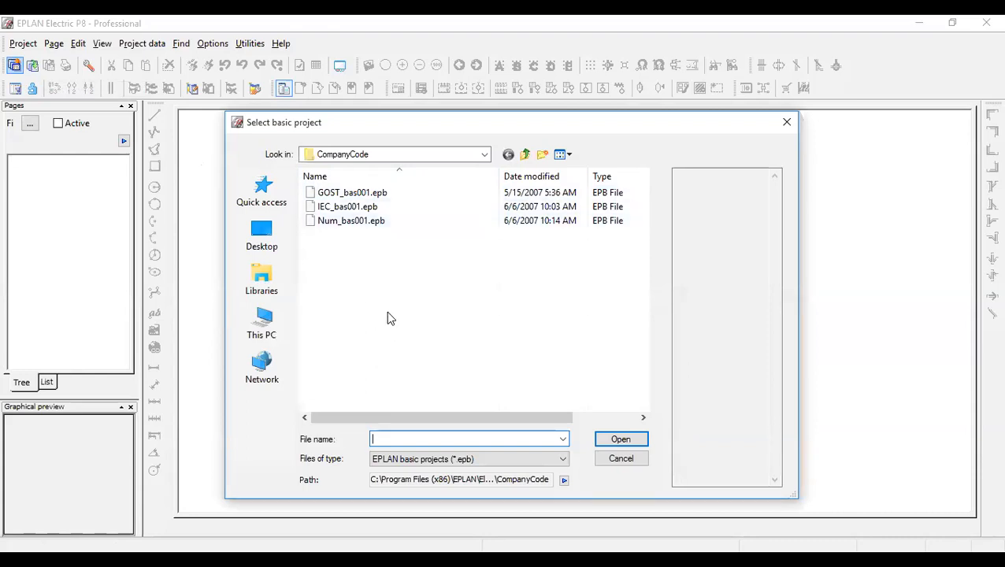
left_click(355, 208)
left_click(624, 441)
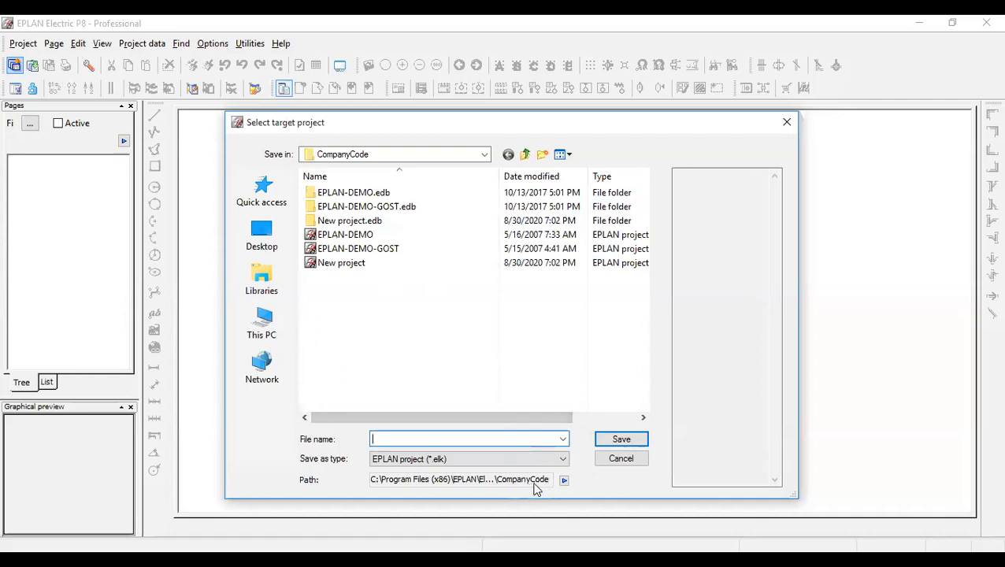
left_click(563, 481)
left_click(598, 486)
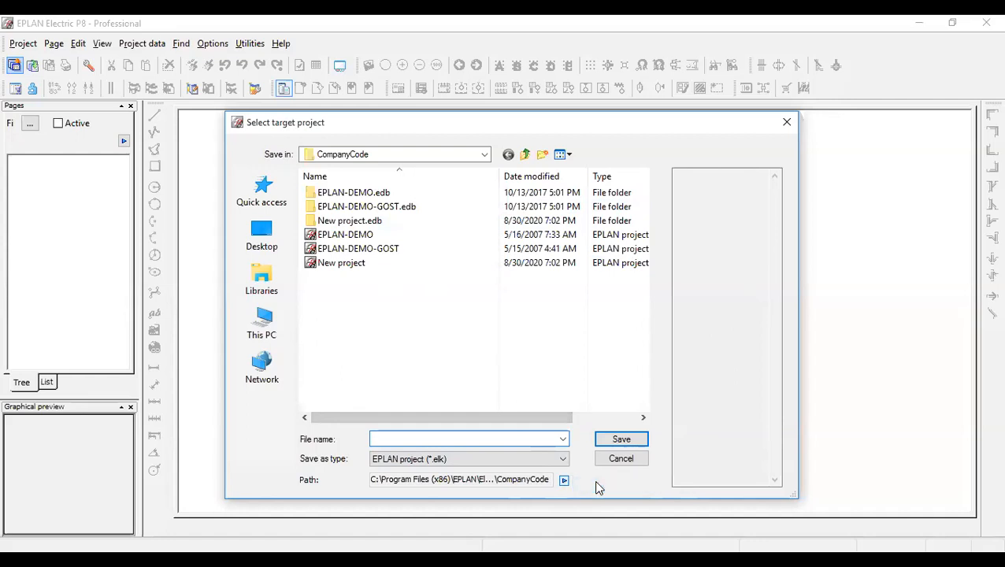
left_click(469, 441)
type("test")
left_click(616, 439)
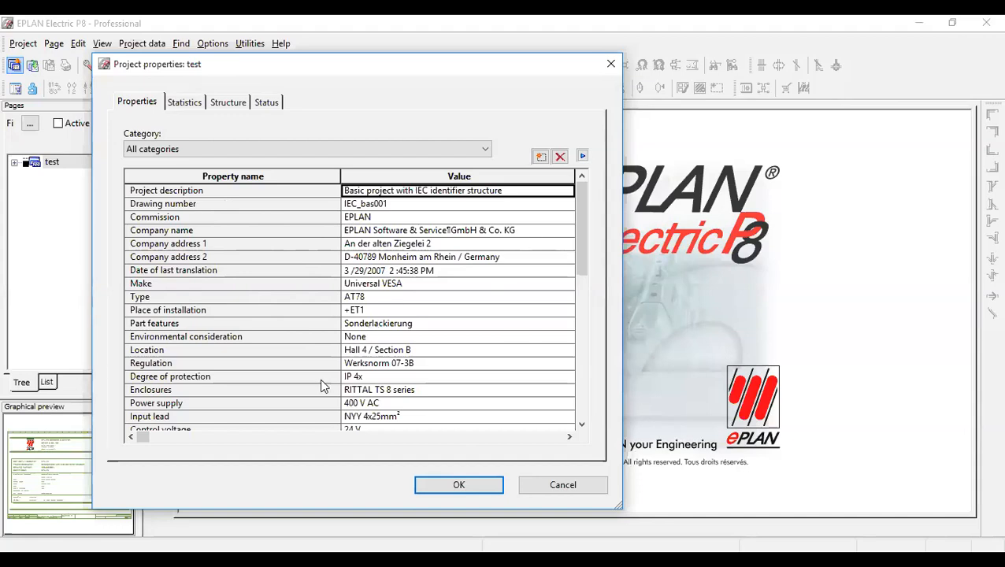
Step: Remove the Power supply property from the test project's property list
left_click(256, 404)
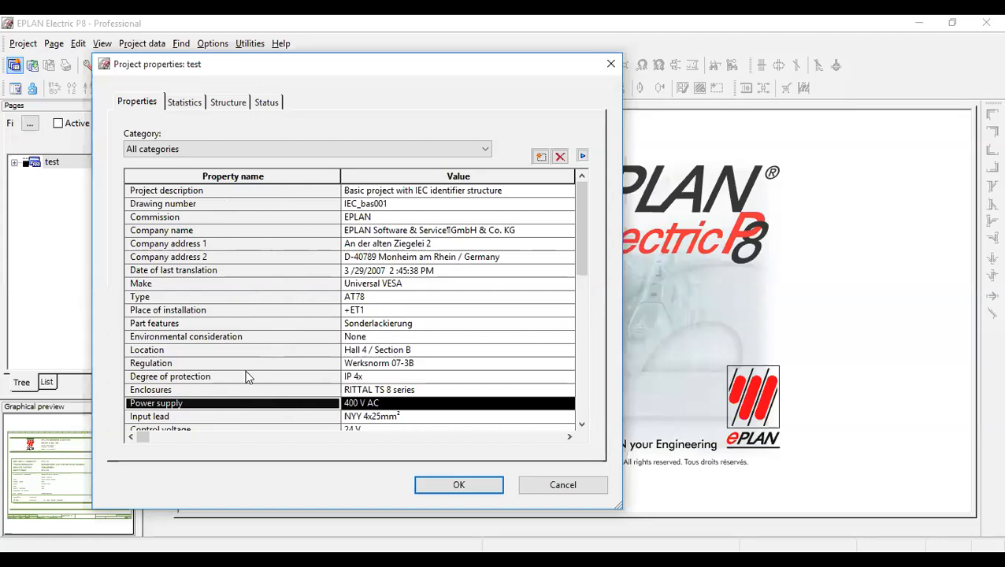
left_click(560, 158)
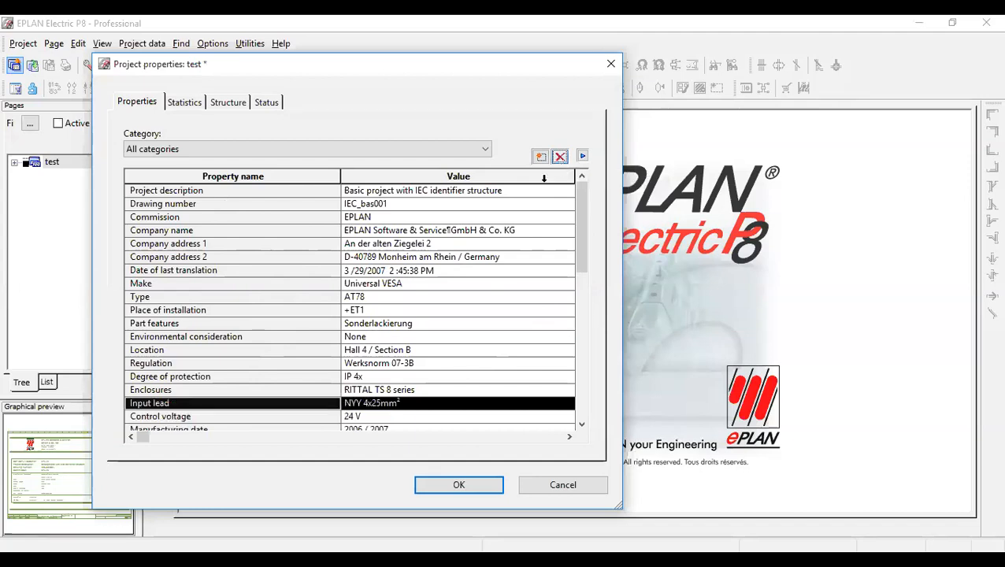
Step: Look through the remaining project properties, including place of installation, location, regulation and environmental consideration
left_click(262, 365)
scroll(307, 346, "down", 10)
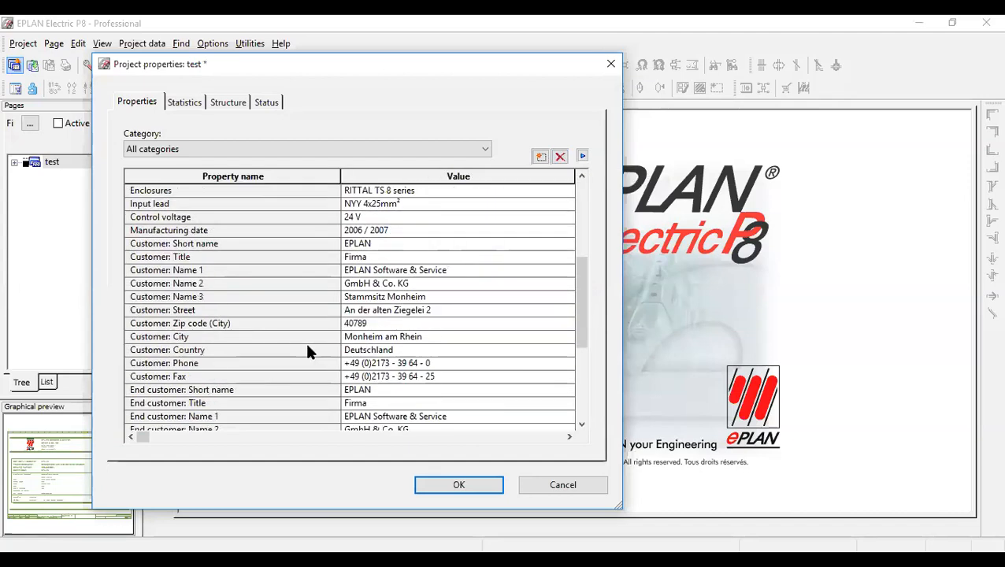
scroll(308, 342, "up", 3)
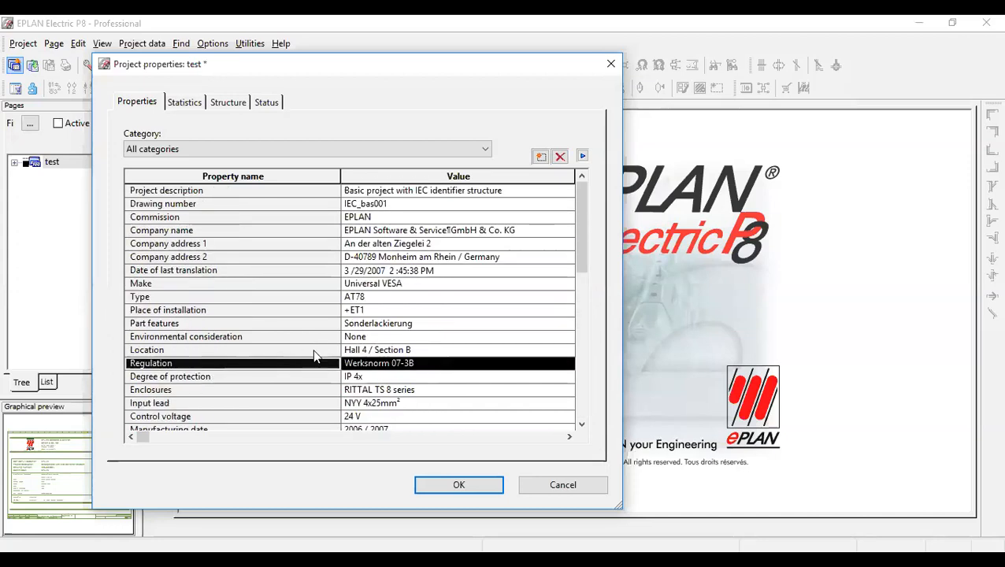
left_click(260, 312)
left_click(266, 352)
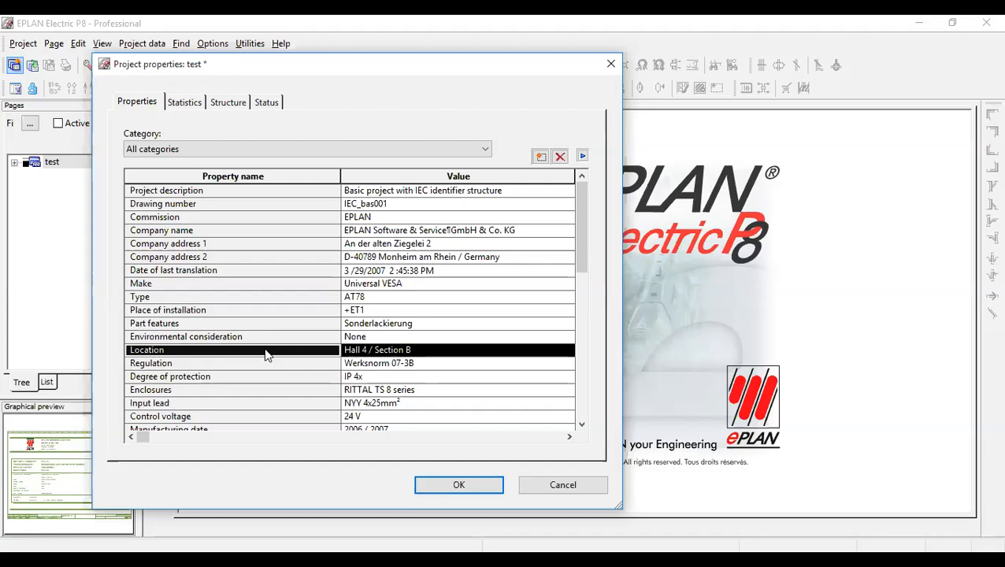
left_click(267, 364)
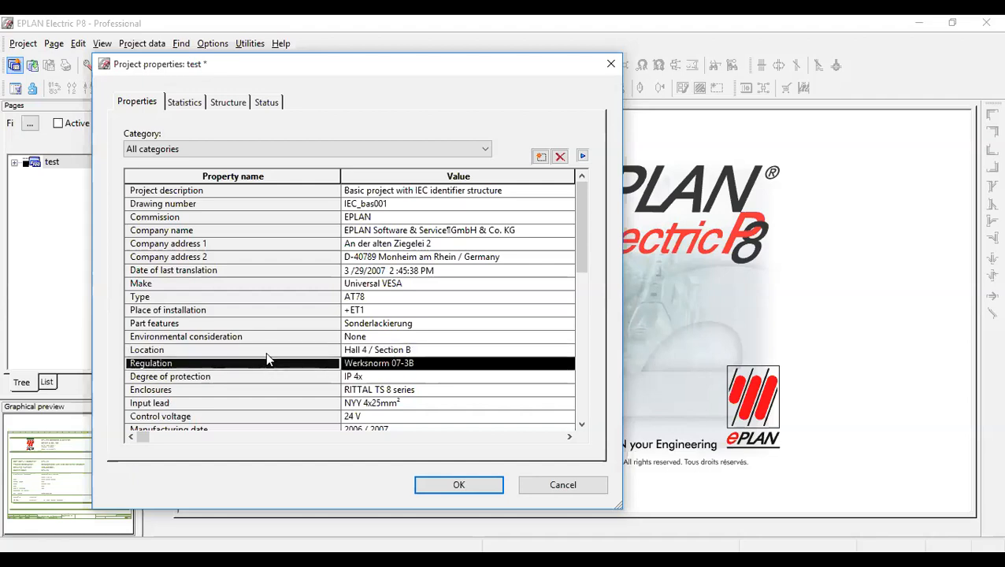
left_click(278, 338)
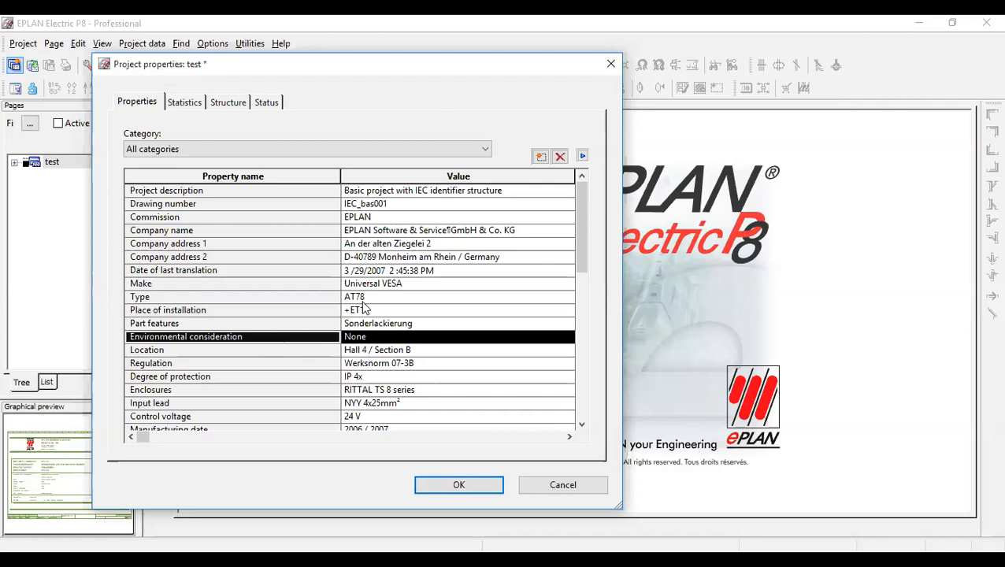
Step: Add the Power supply property back to the project's property list and select its value field
left_click(541, 157)
scroll(300, 295, "down", 9)
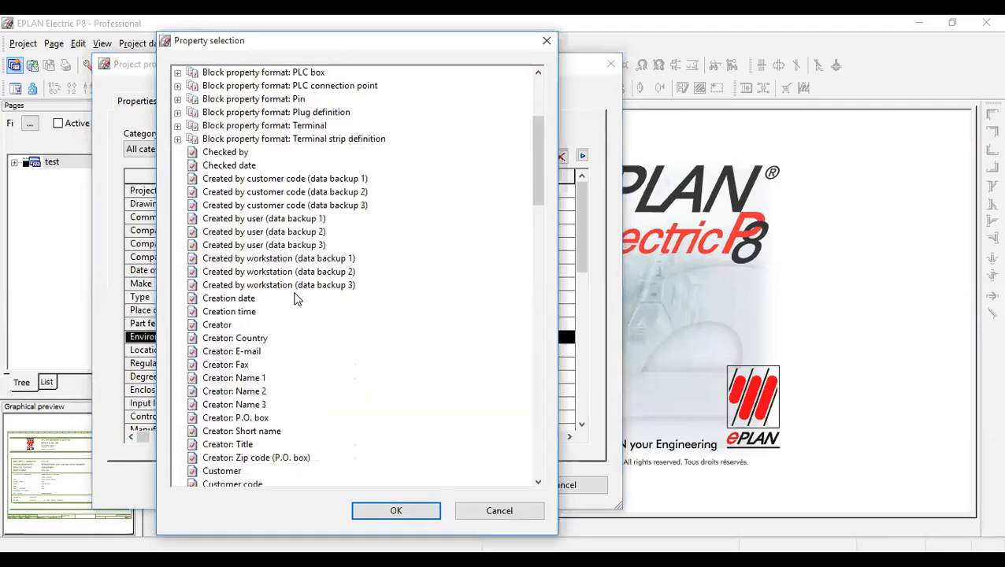
scroll(295, 305, "down", 14)
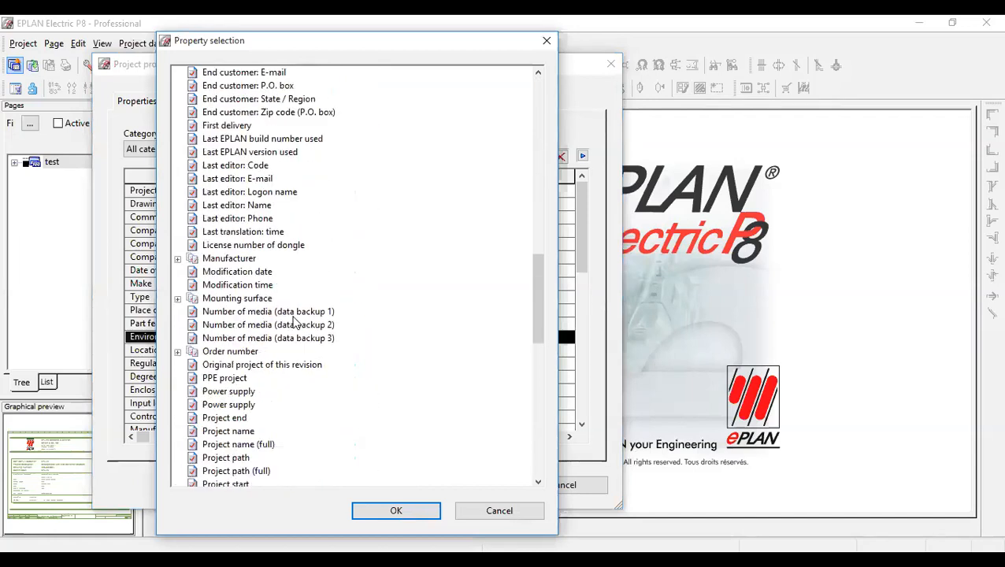
left_click(228, 312)
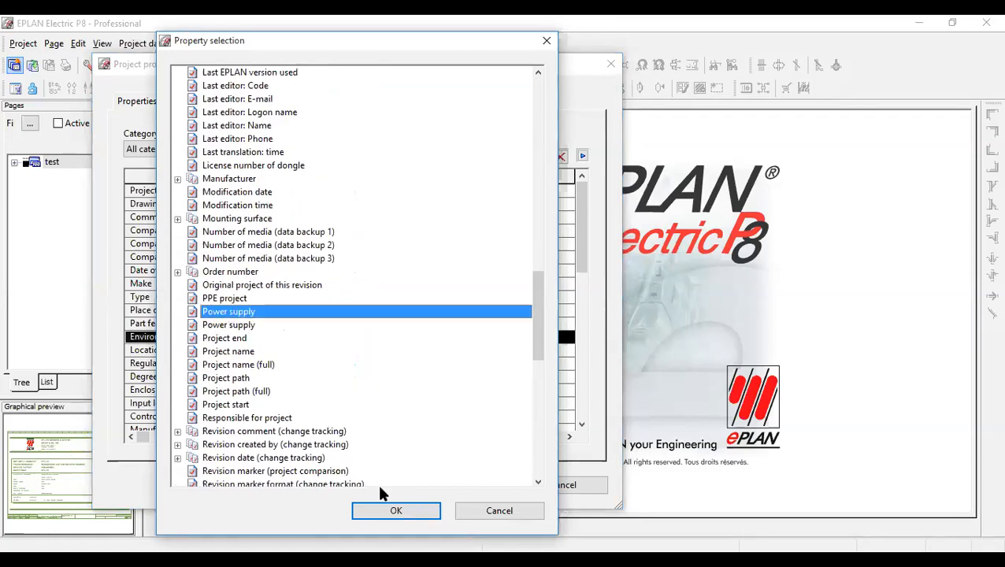
left_click(382, 512)
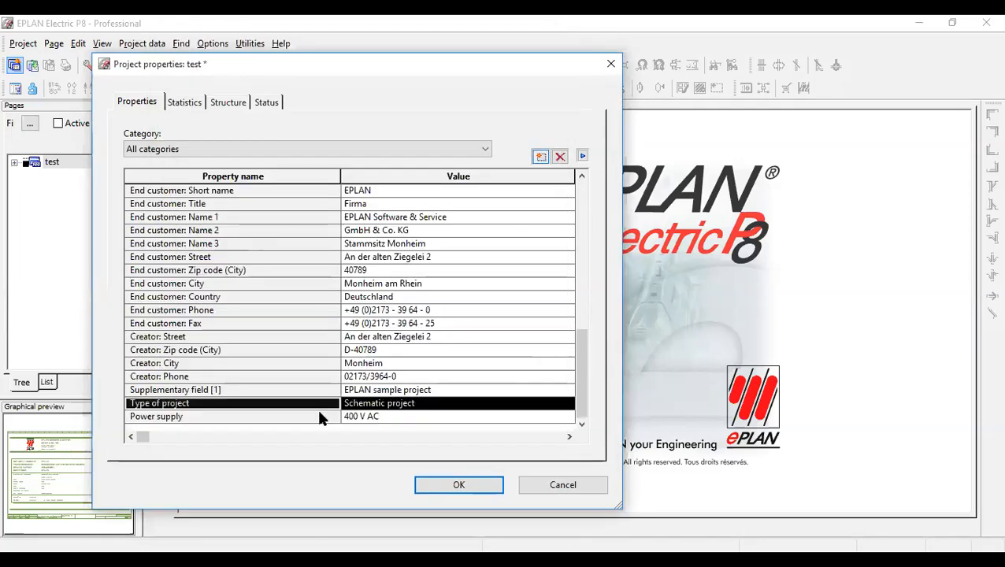
left_click(392, 421)
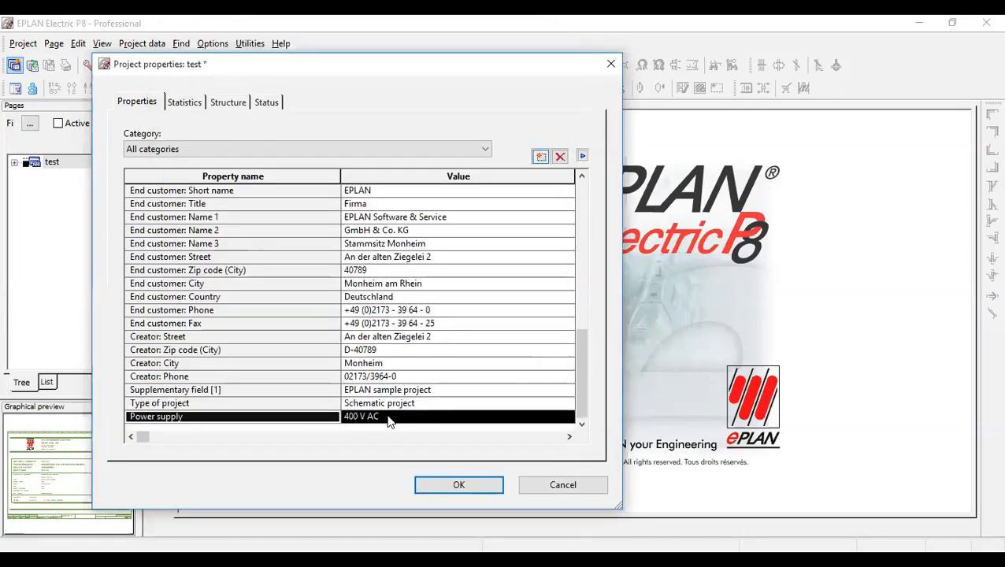
left_click(388, 420)
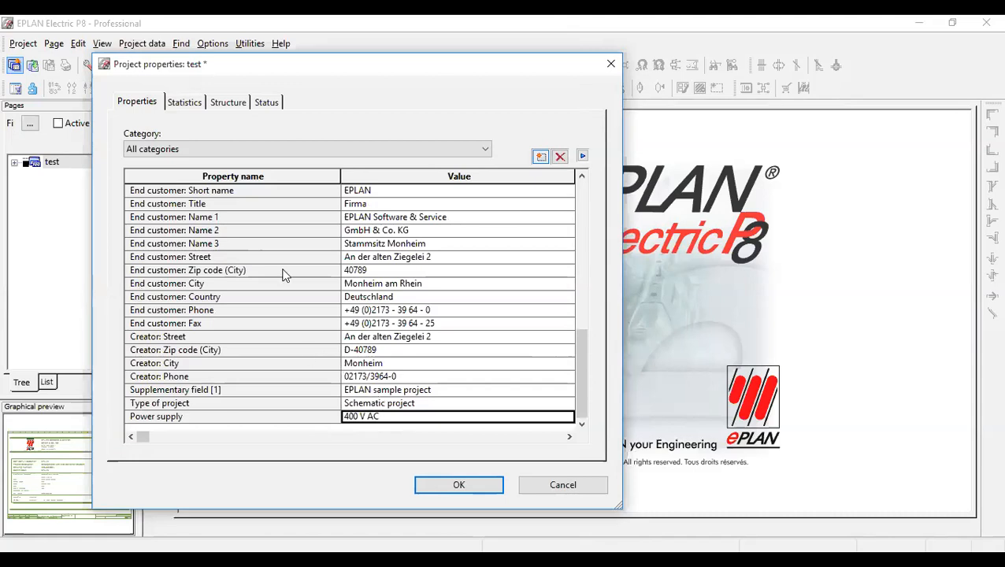
Step: Review the project's structure settings for pages and devices, and accept the project properties
scroll(262, 286, "up", 8)
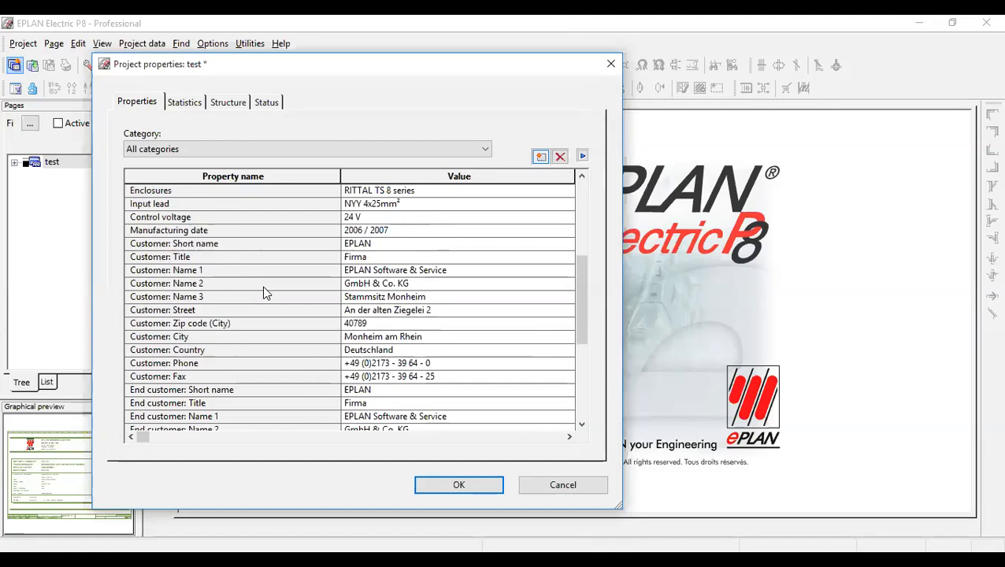
left_click(229, 102)
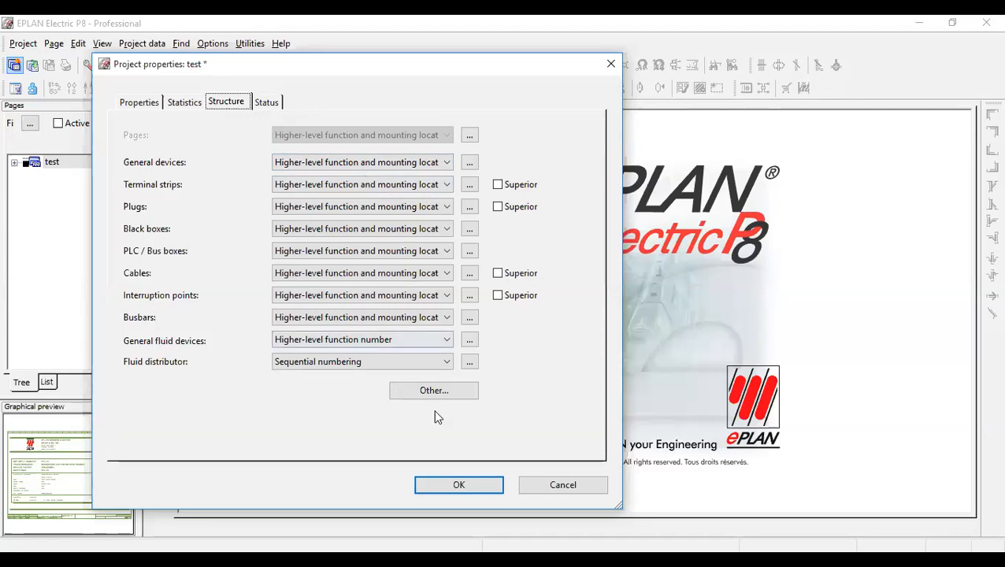
left_click(442, 486)
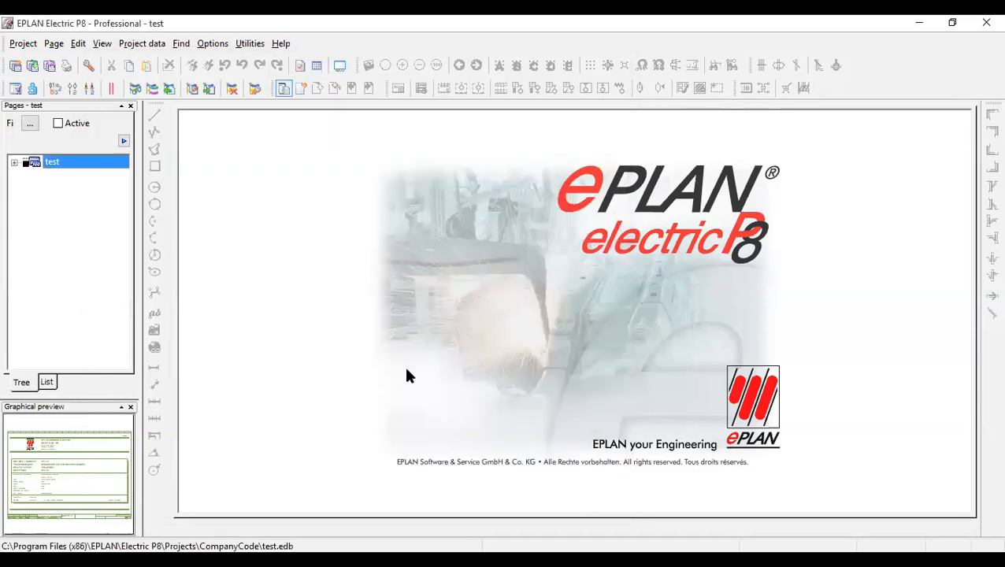
Step: Start a new page after the title page under CA1 and EAA, with page type Schematic multi-line (I)
left_click(14, 163)
left_click(29, 175)
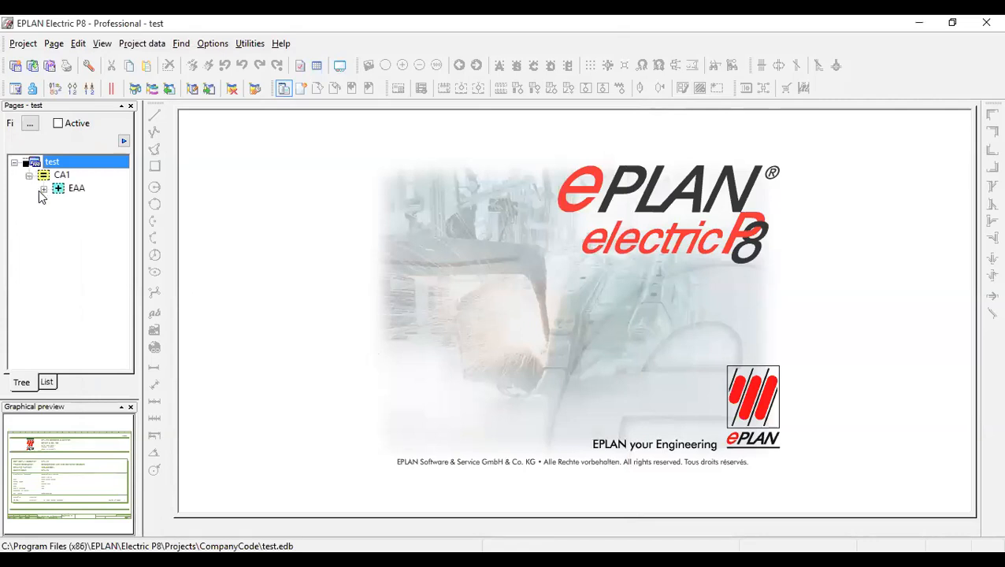
left_click(44, 190)
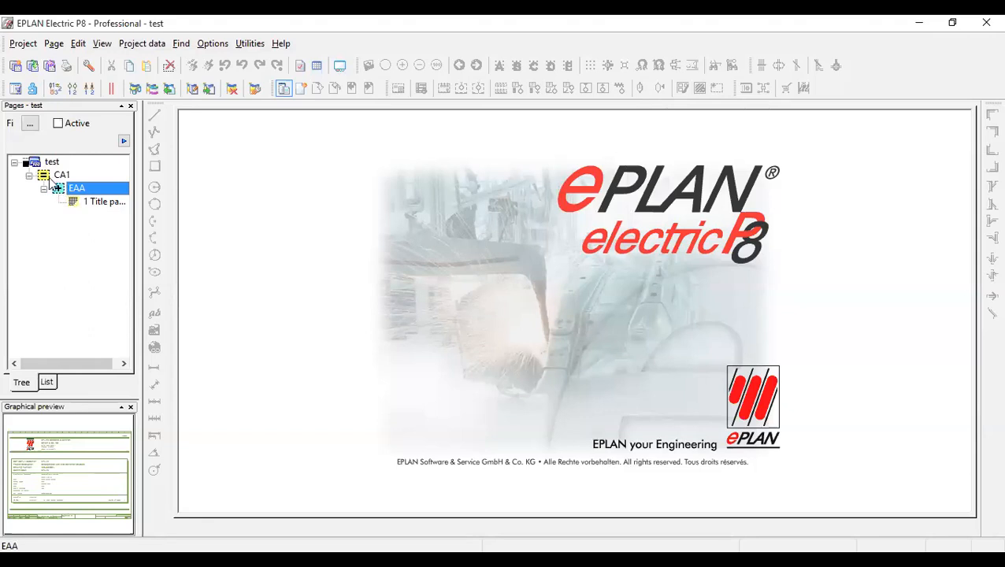
right_click(87, 200)
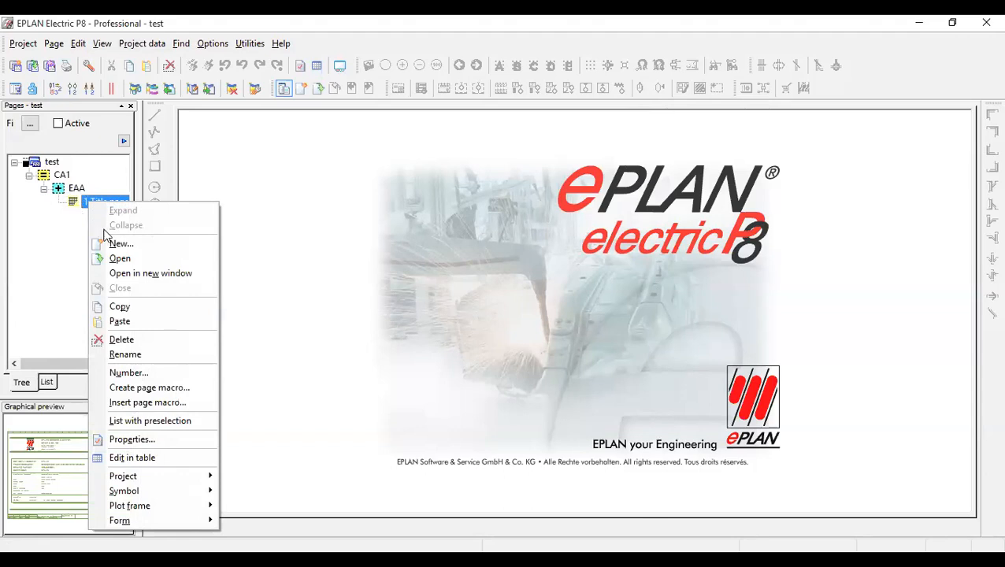
left_click(118, 245)
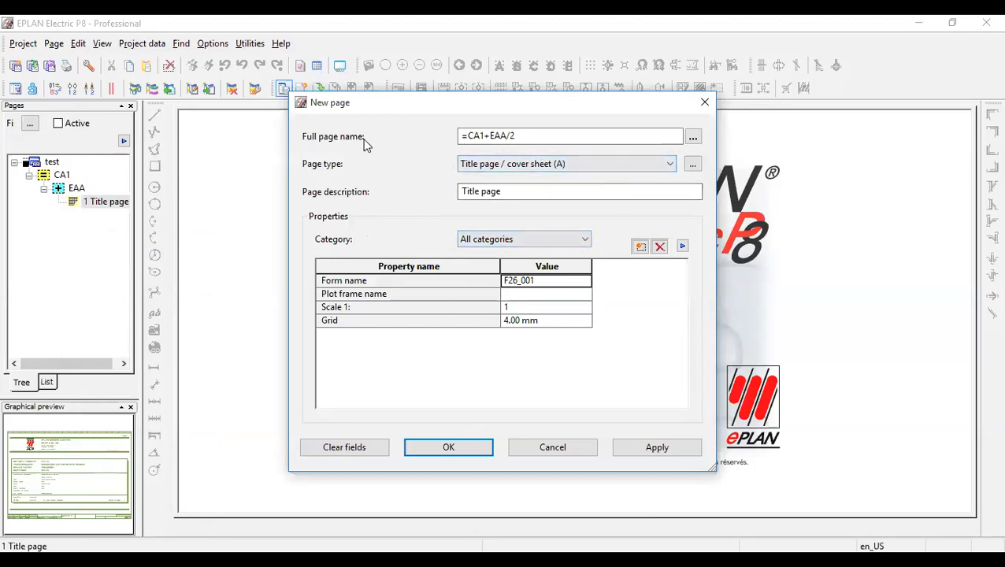
left_click(501, 163)
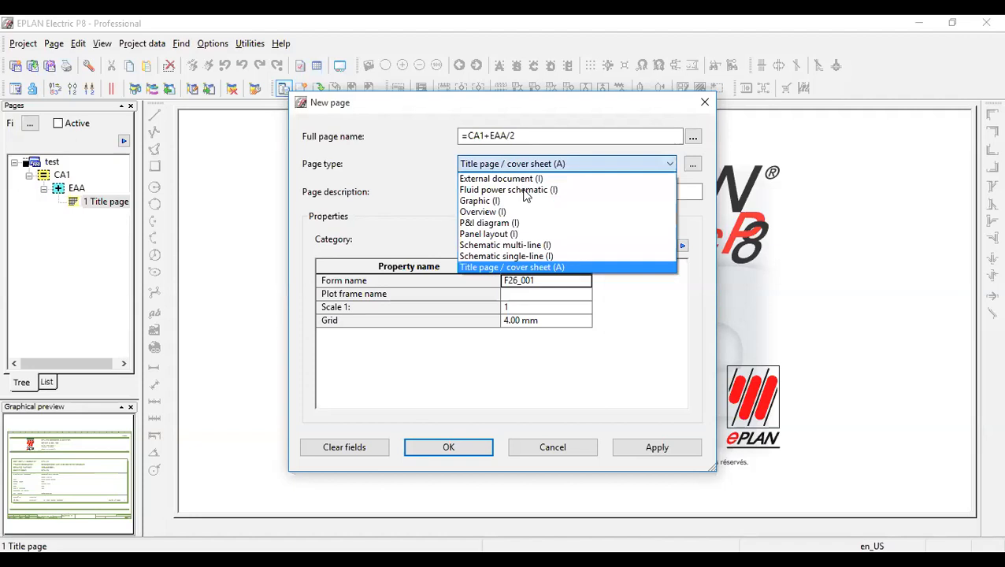
left_click(529, 245)
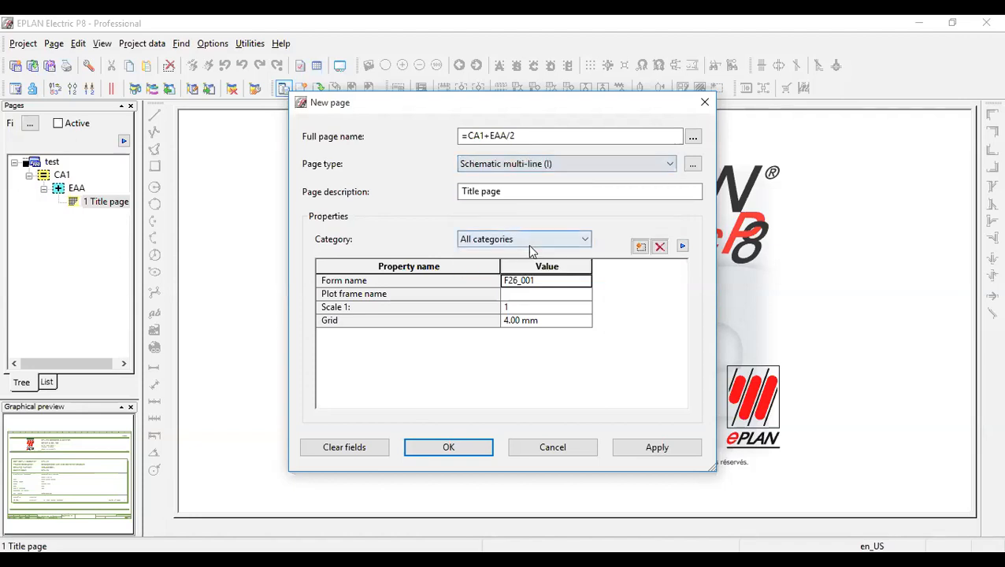
Step: Set the new page's description to "power supply", check its grid property and create the page
left_click(518, 188)
left_click_drag(519, 188, 455, 189)
type("test")
key("BackSpace")
key("BackSpace")
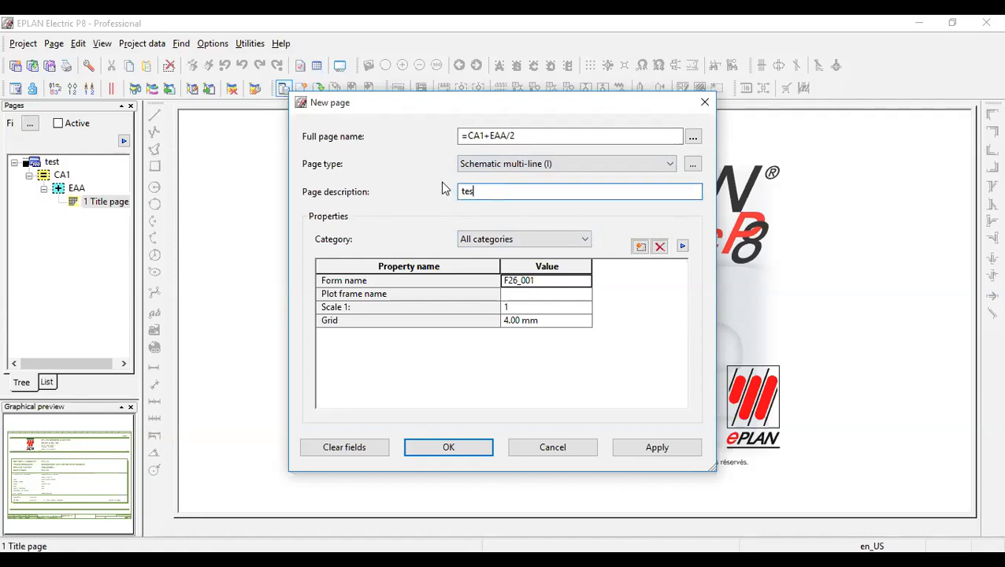
key("BackSpace")
key("BackSpace")
key("BackSpace")
type("power supply")
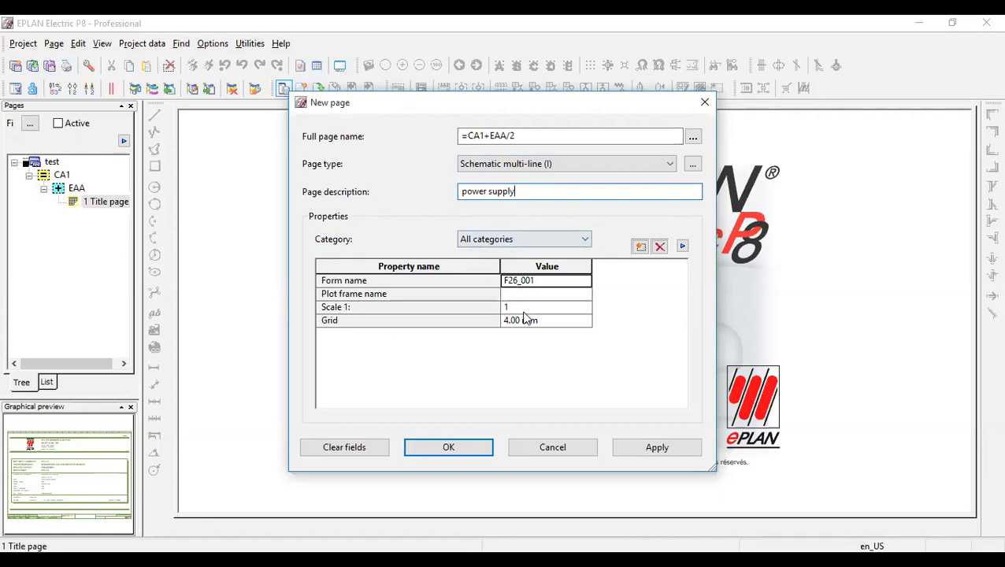
left_click(546, 323)
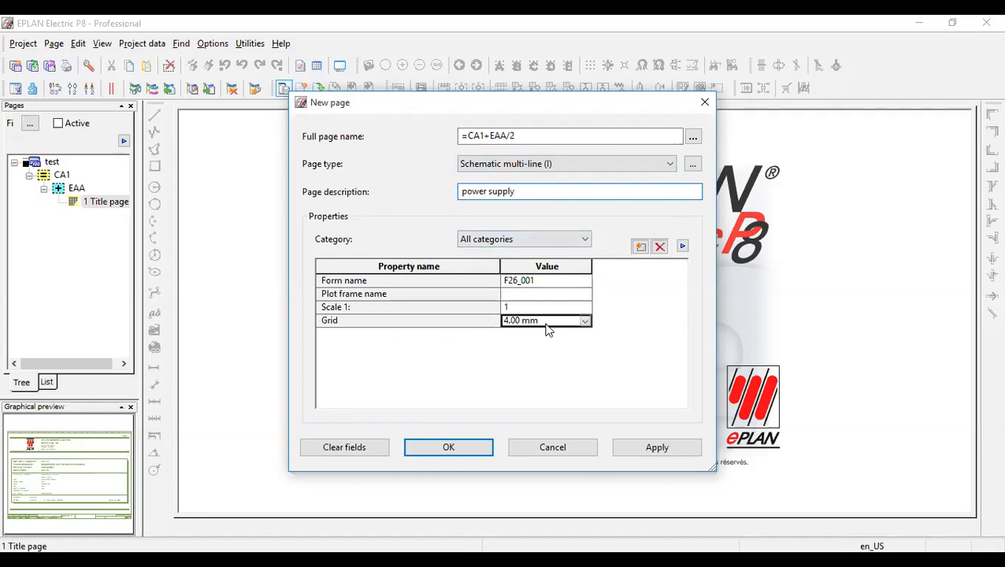
left_click(477, 318)
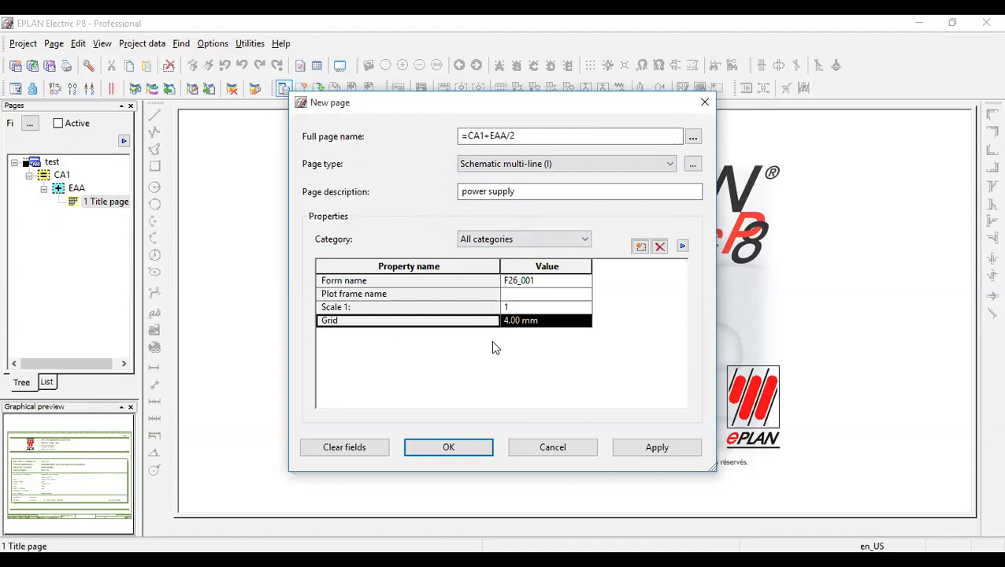
left_click(455, 451)
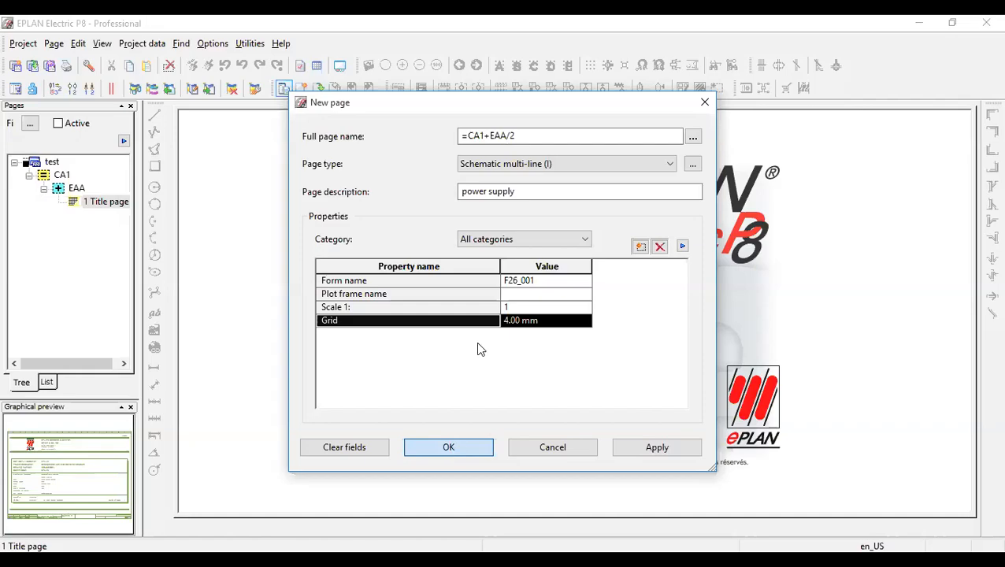
Step: Examine the plot frame and title block of the new power supply page
scroll(599, 331, "down", 3)
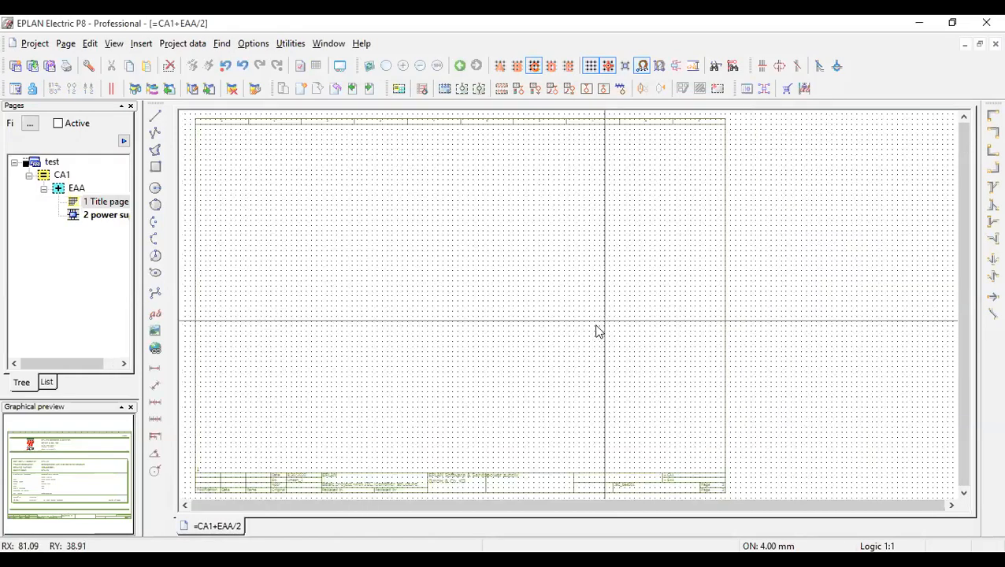
scroll(424, 469, "up", 4)
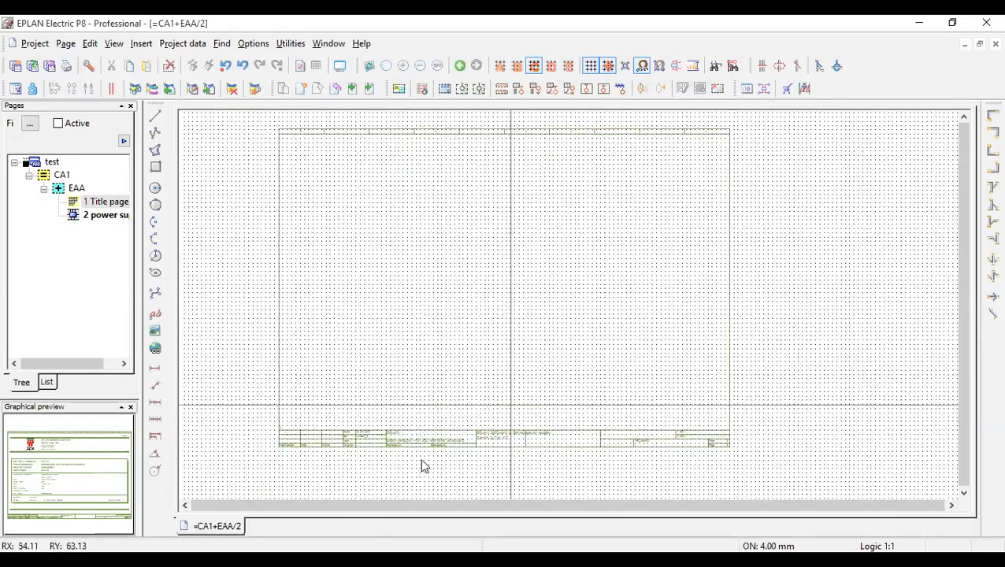
scroll(439, 443, "up", 1)
scroll(439, 437, "down", 3)
scroll(440, 429, "up", 1)
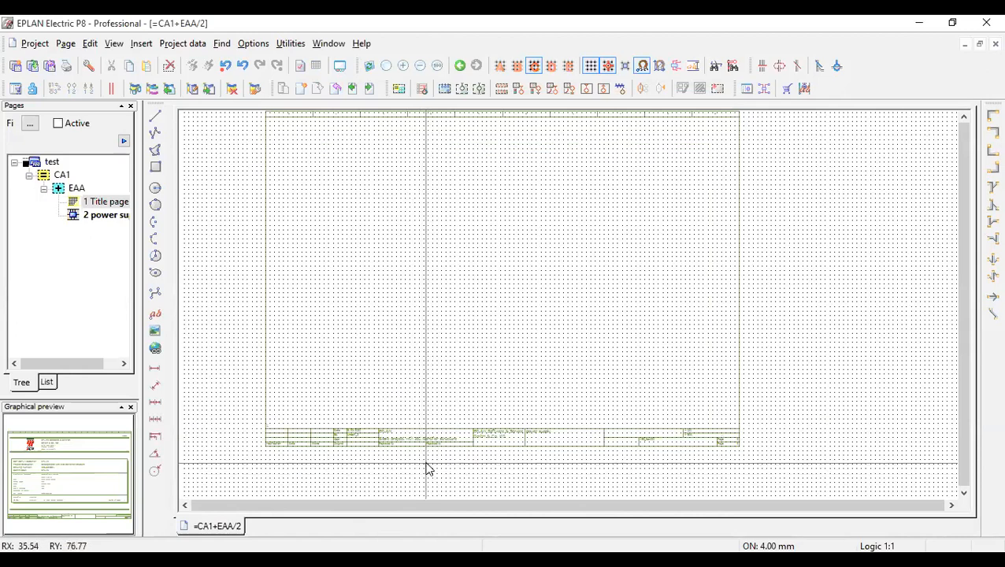
scroll(282, 450, "up", 4)
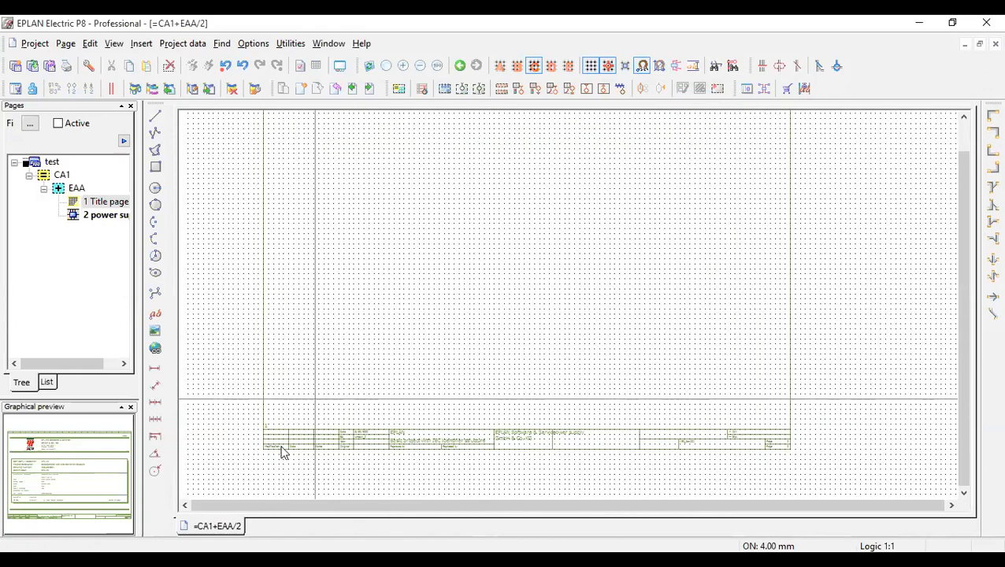
Step: Choose the window macro Macro_0001.ema from the CompanyCode folder for insertion on the power supply page
scroll(463, 290, "down", 2)
scroll(463, 290, "down", 1)
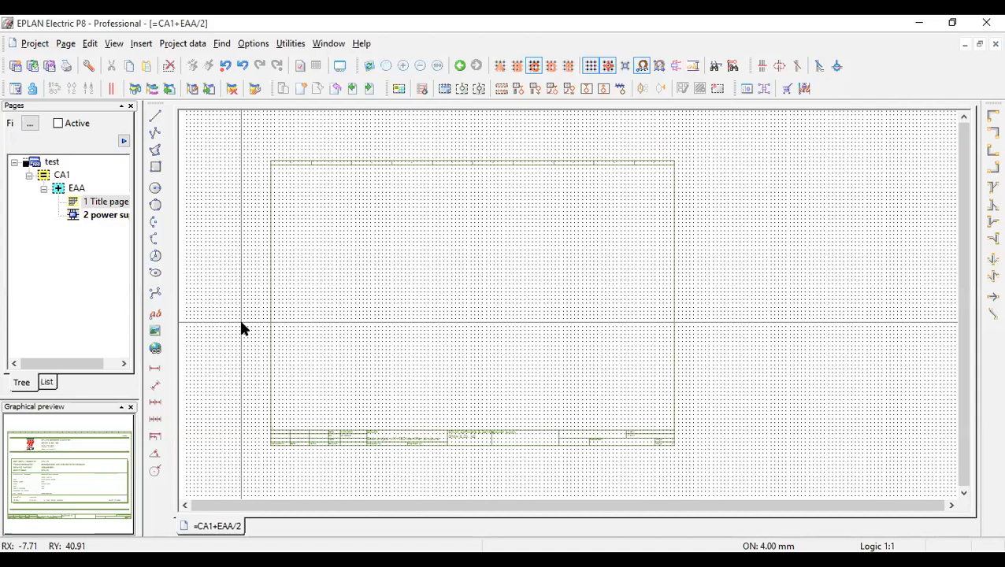
right_click(364, 217)
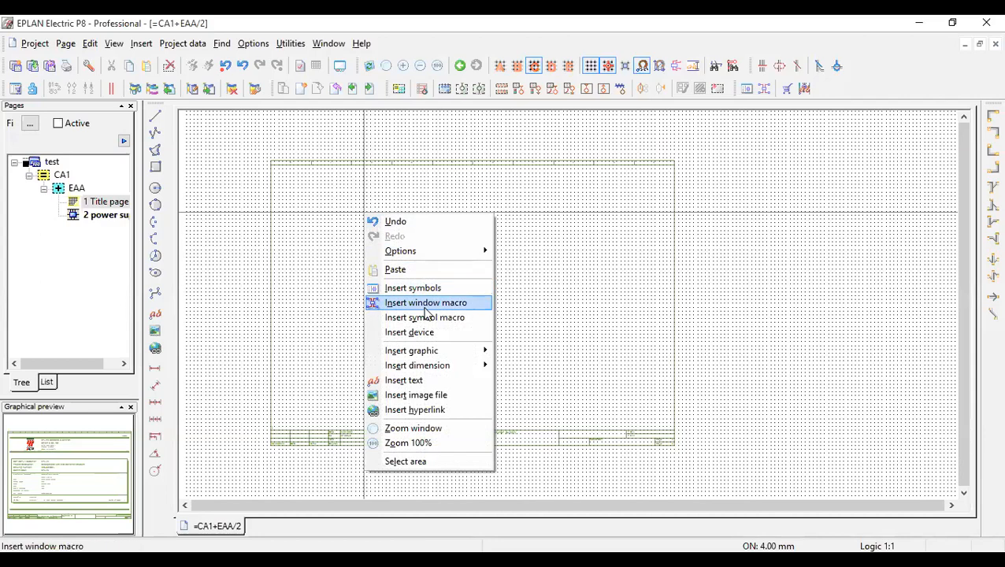
left_click(426, 308)
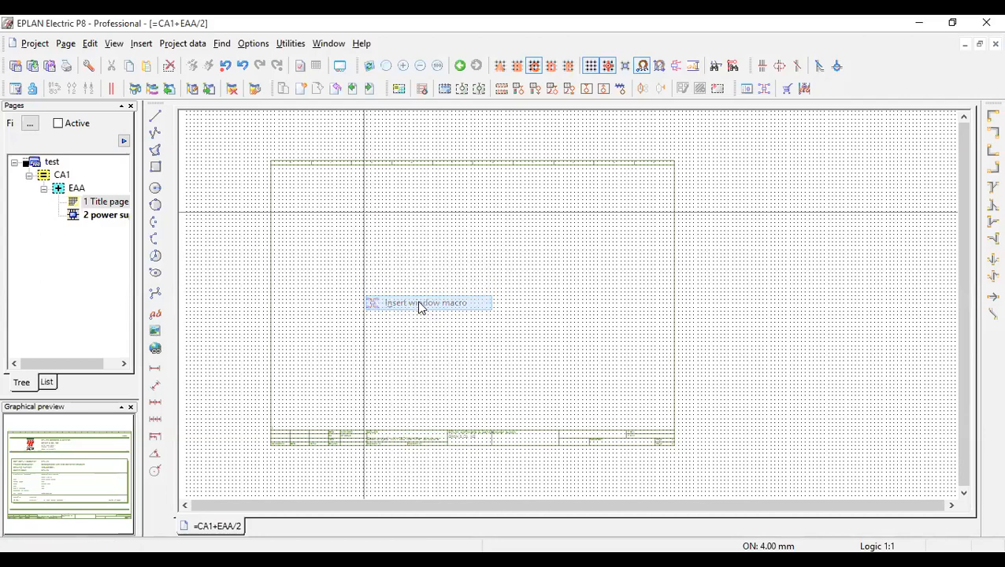
left_click(351, 305)
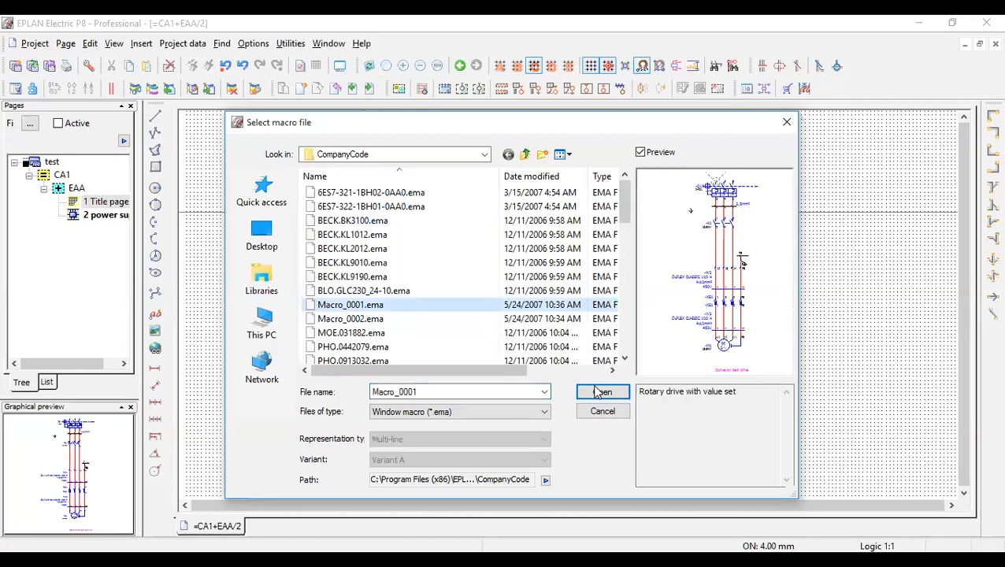
left_click(600, 393)
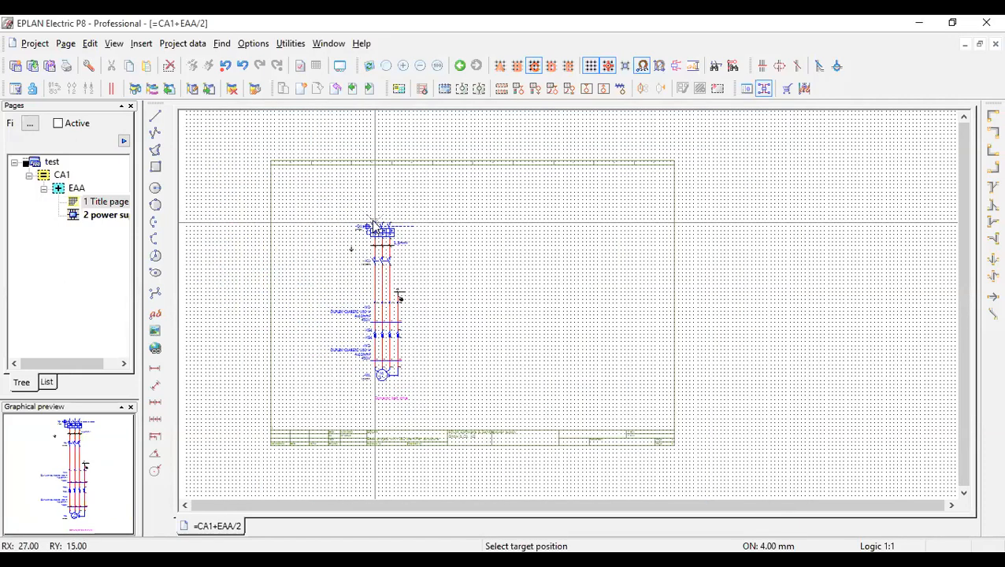
Step: Place the macro at about RX 27, RY 15 with value set Großer Motor 18,5 KW and insertion mode Number
left_click(403, 250)
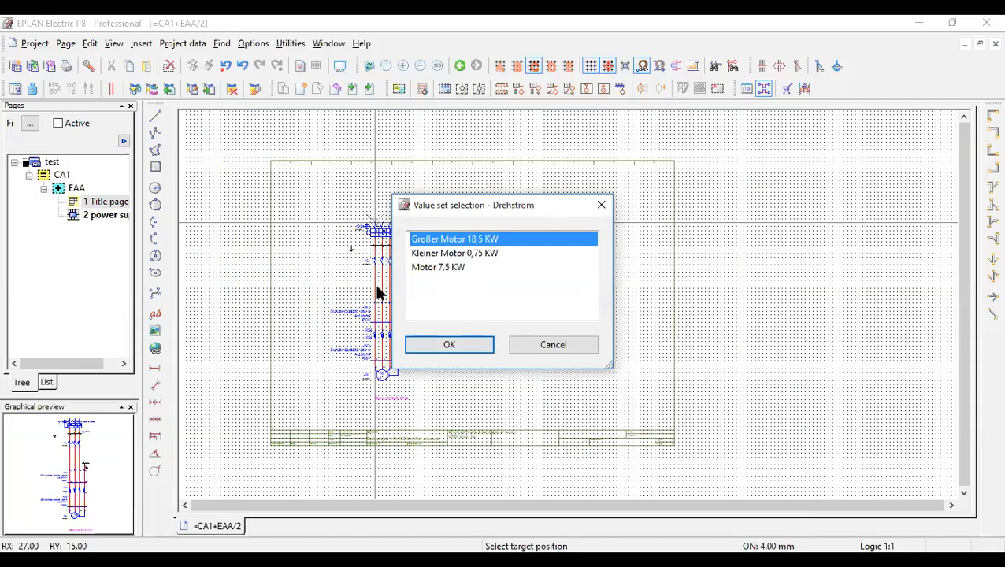
left_click(450, 345)
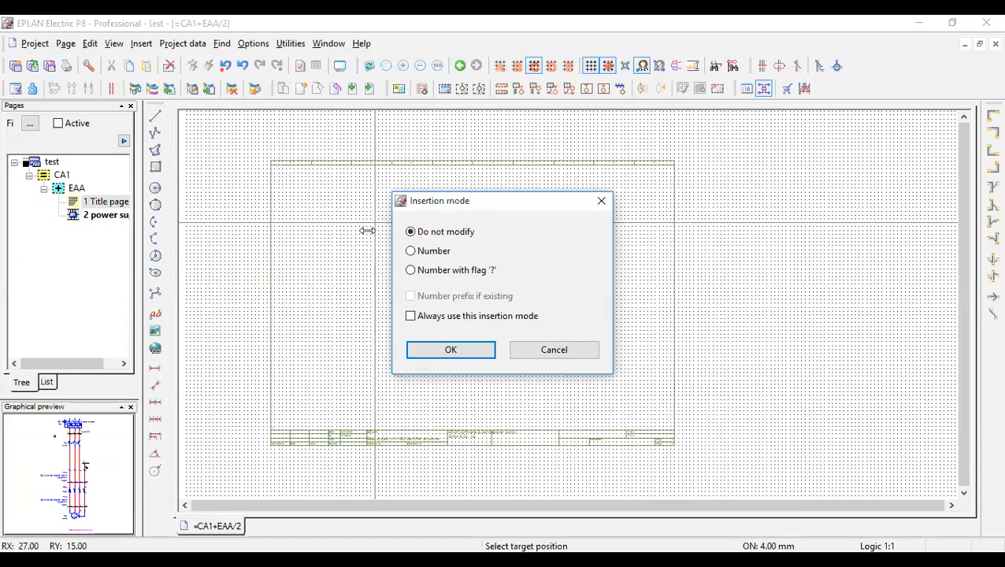
left_click(422, 252)
left_click(451, 349)
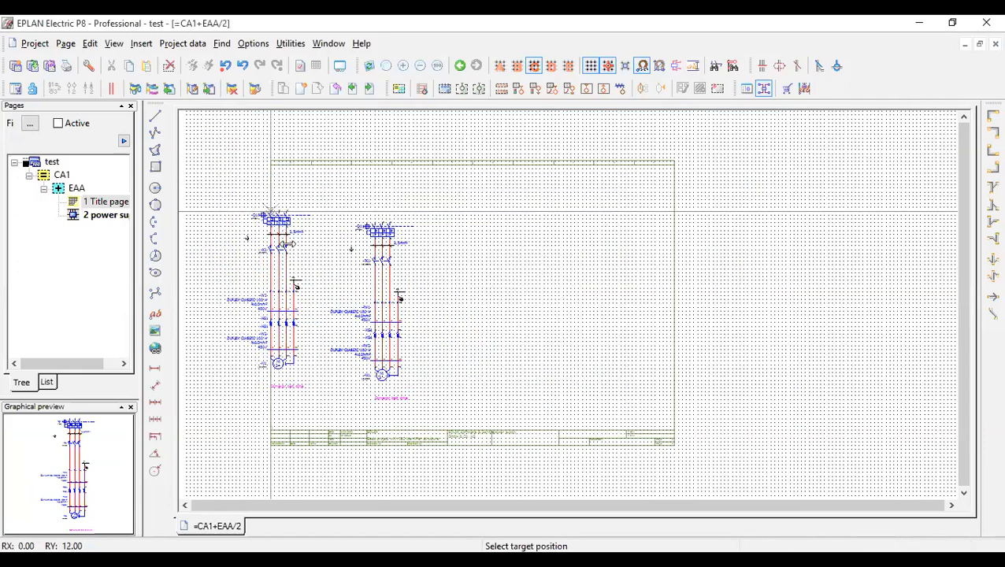
left_click(424, 380)
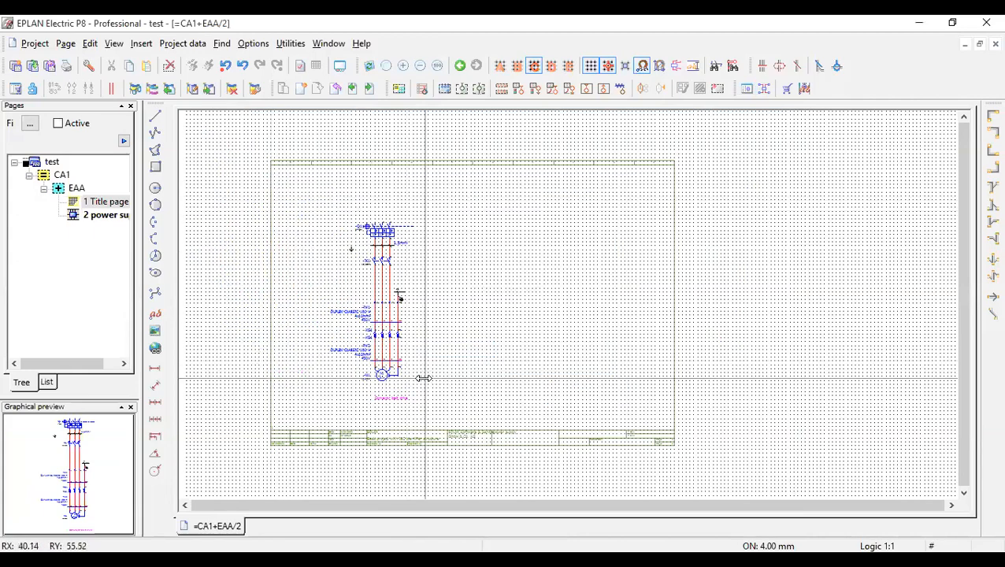
Step: Examine the placed motor circuit from its protective switch and contactor through the cables and connectors to the motor
scroll(424, 379, "up", 1)
scroll(424, 378, "up", 3)
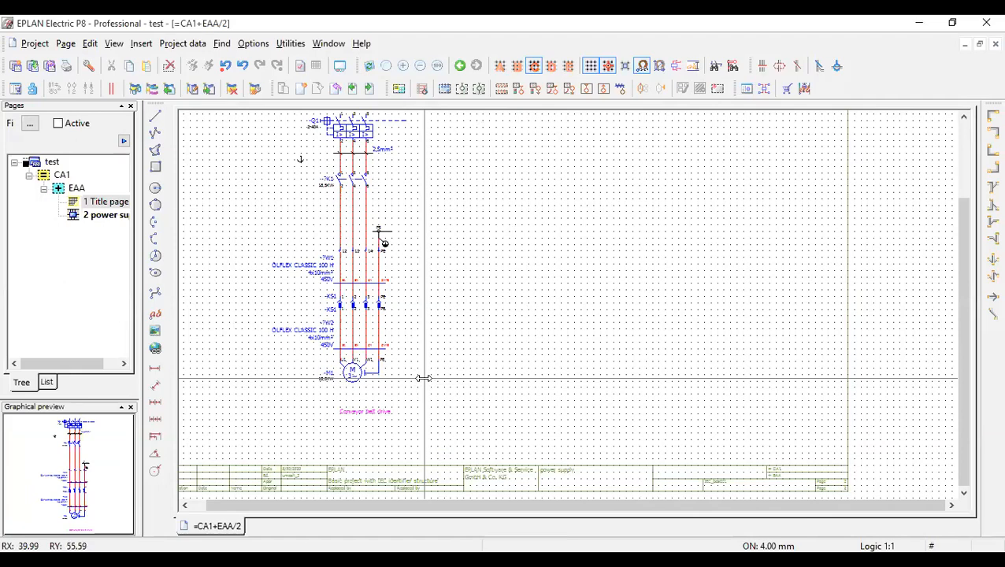
scroll(424, 378, "down", 2)
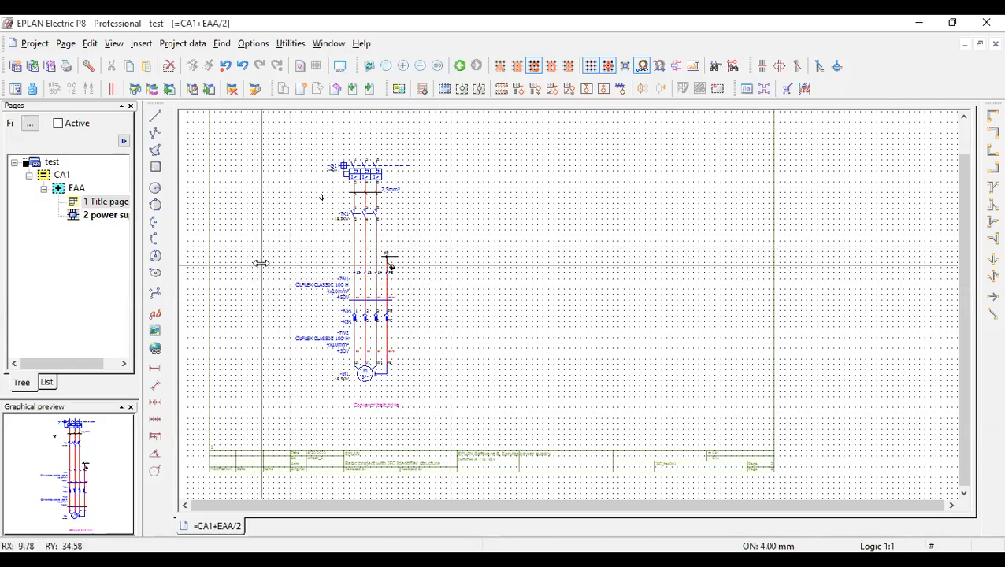
scroll(261, 263, "up", 1)
scroll(261, 263, "down", 2)
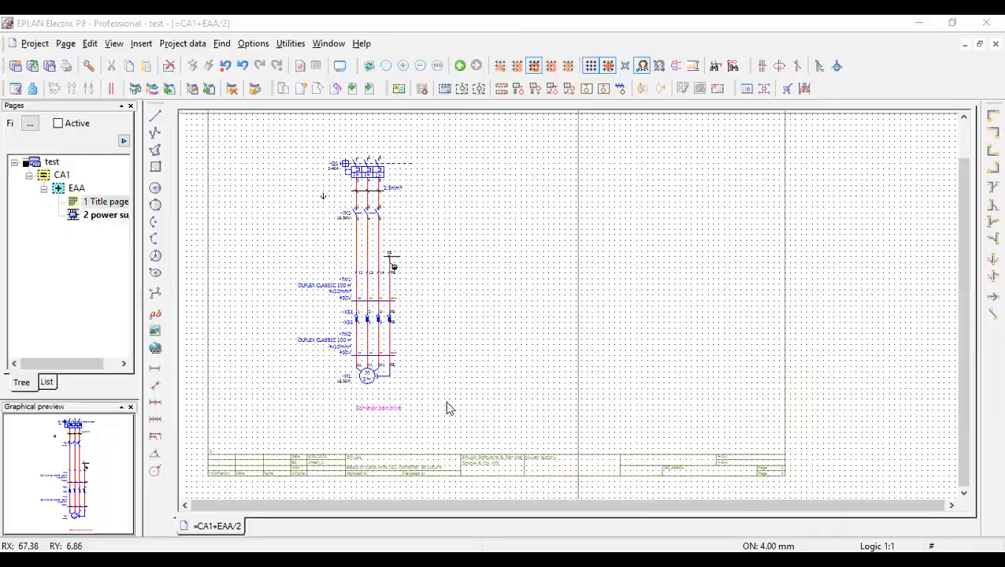
key("alt+Tab")
key("alt+Tab")
left_click(447, 364)
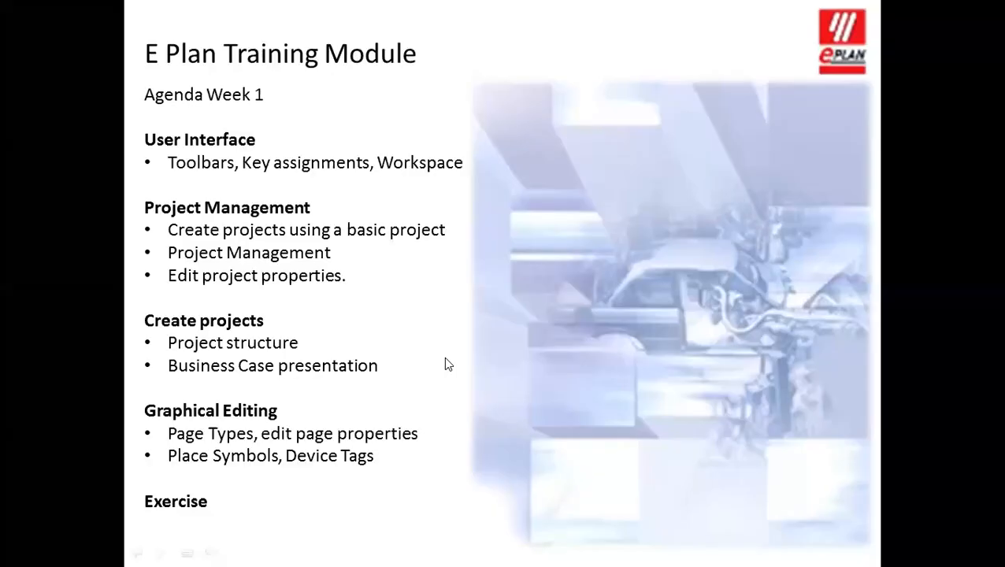